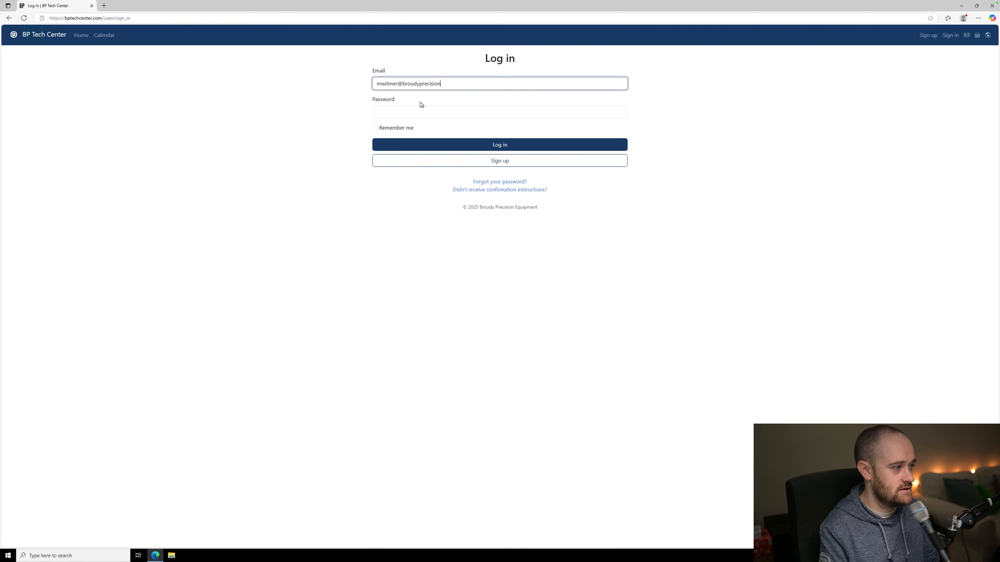
Enter the account password to log in to BP Tech Center and dismiss the offer to save it.
{"action": "key", "text": "Tab"}
{"action": "type", "text": "••••••••••"}
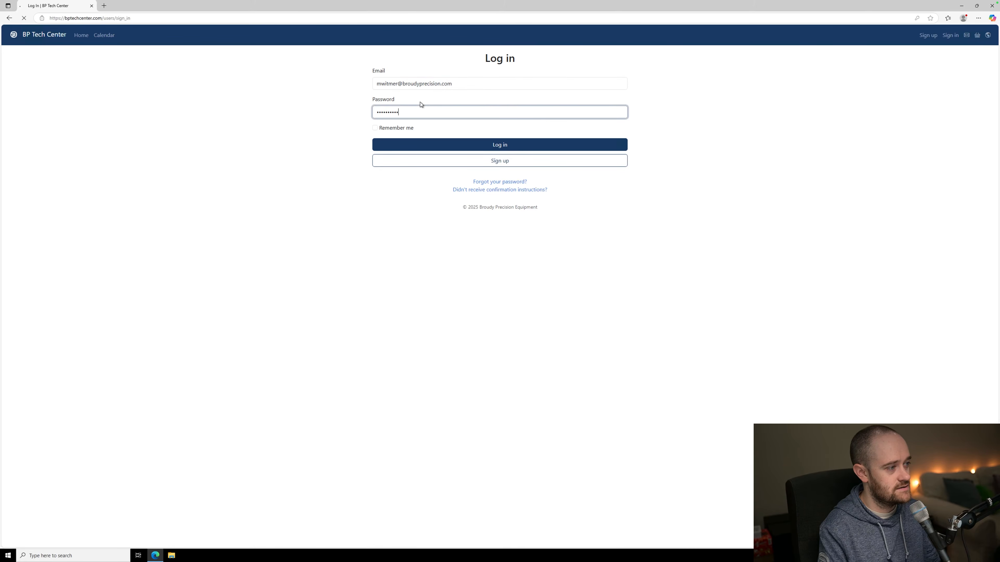
{"action": "key", "text": "Return"}
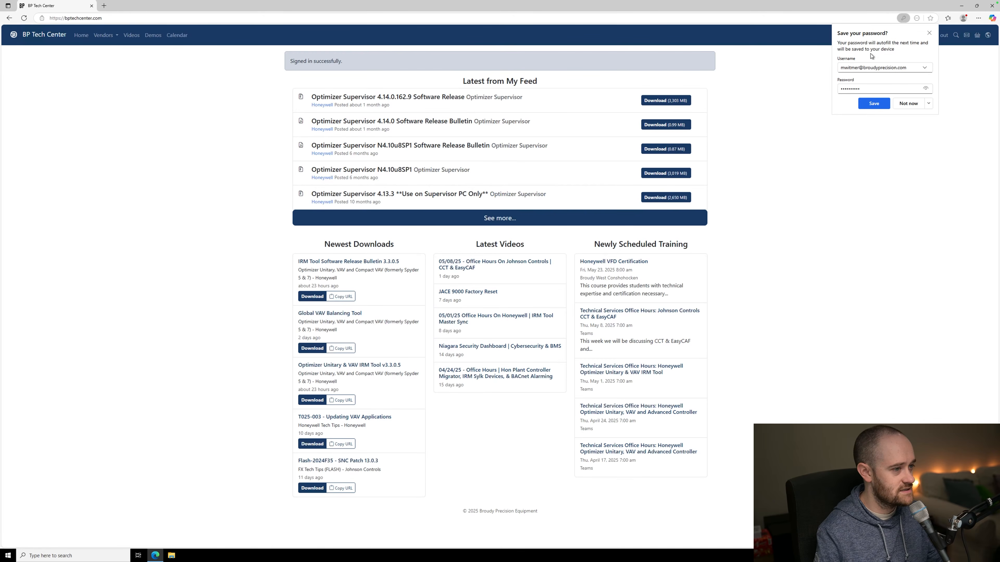
{"action": "left_click", "coordinate": [929, 33]}
Download Vykon Release 4.14 Supervisor for Windows from the Vykon vendor page.
{"action": "left_click", "coordinate": [109, 37]}
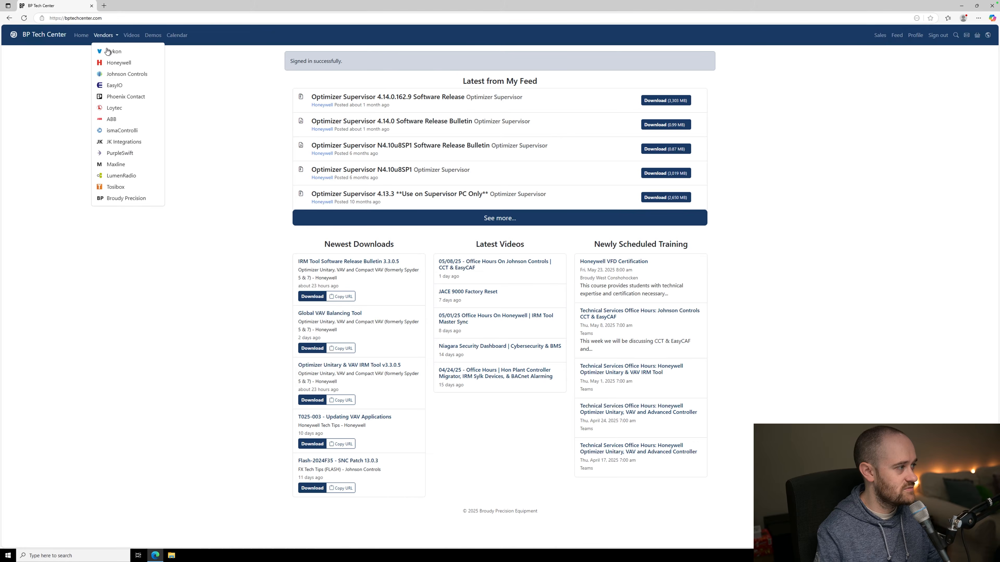
{"action": "left_click", "coordinate": [106, 52]}
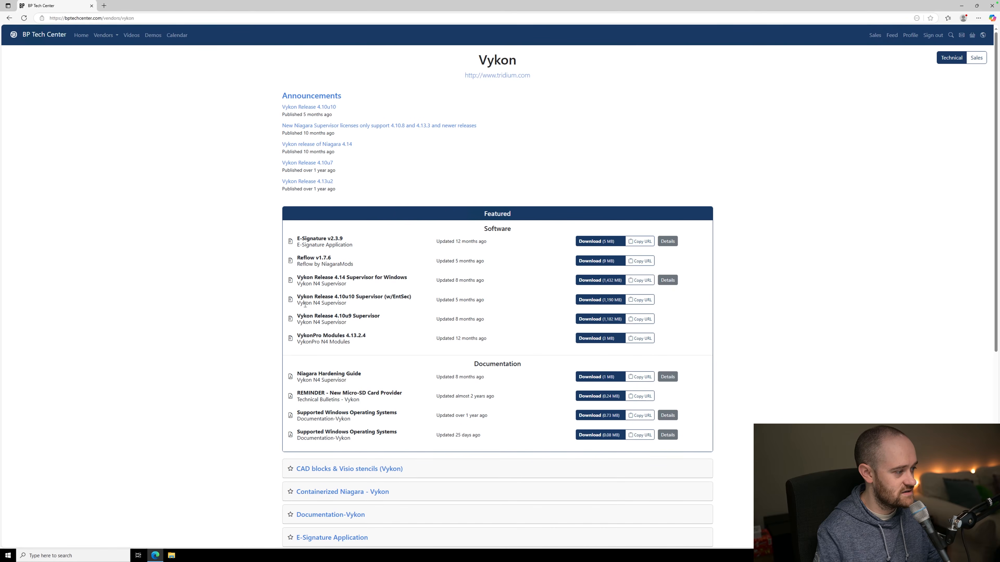
{"action": "left_click", "coordinate": [587, 283]}
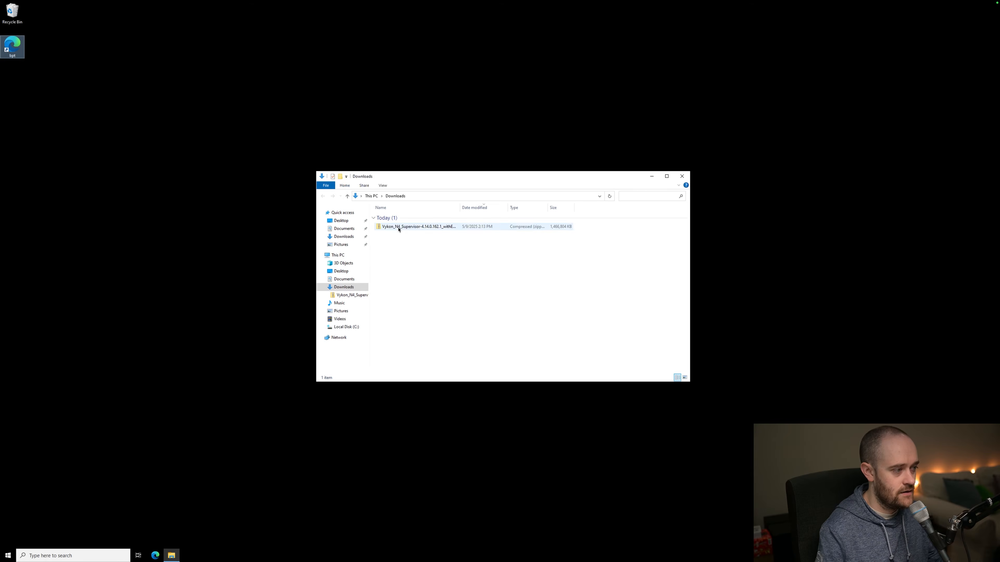
Extract the downloaded Vykon N4 Supervisor zip archive to its default folder in Downloads.
{"action": "left_click", "coordinate": [398, 231]}
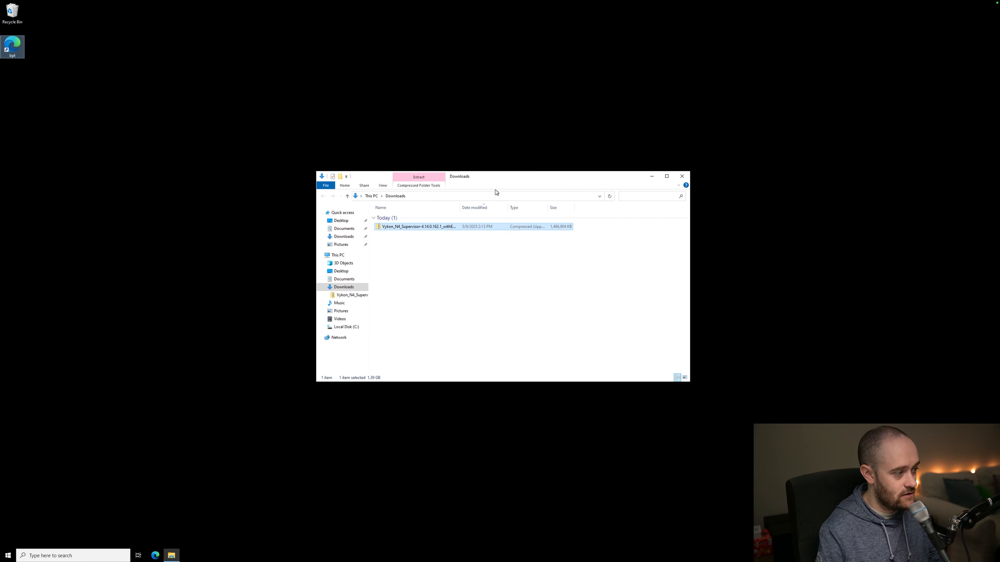
{"action": "left_click_drag", "start_coordinate": [468, 177], "coordinate": [521, 173]}
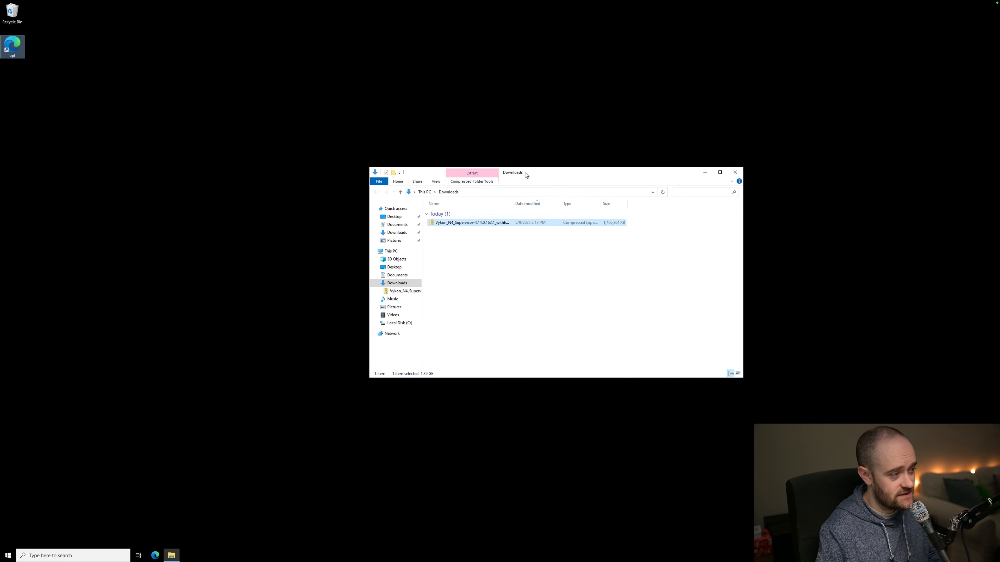
{"action": "right_click", "coordinate": [480, 224]}
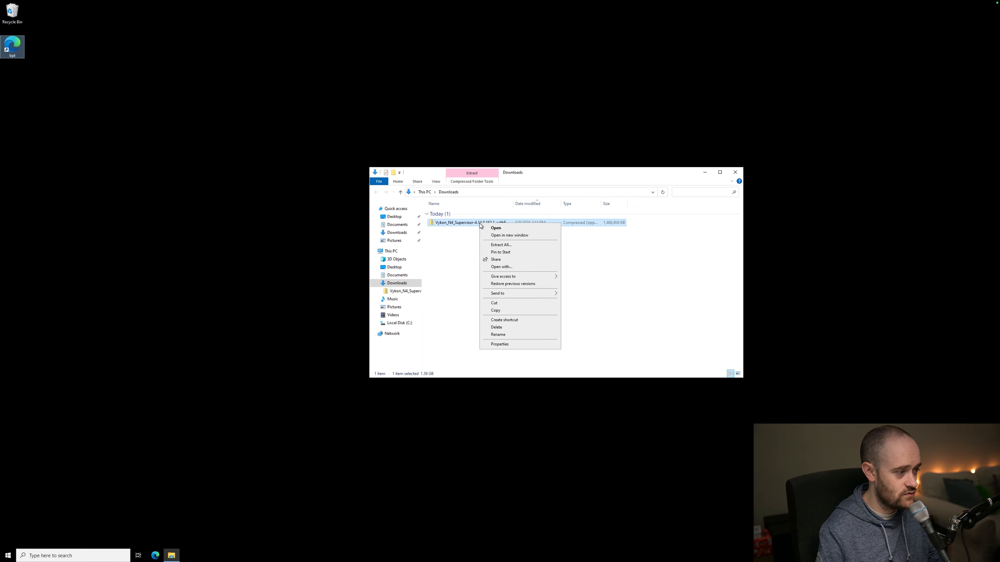
{"action": "left_click", "coordinate": [500, 245]}
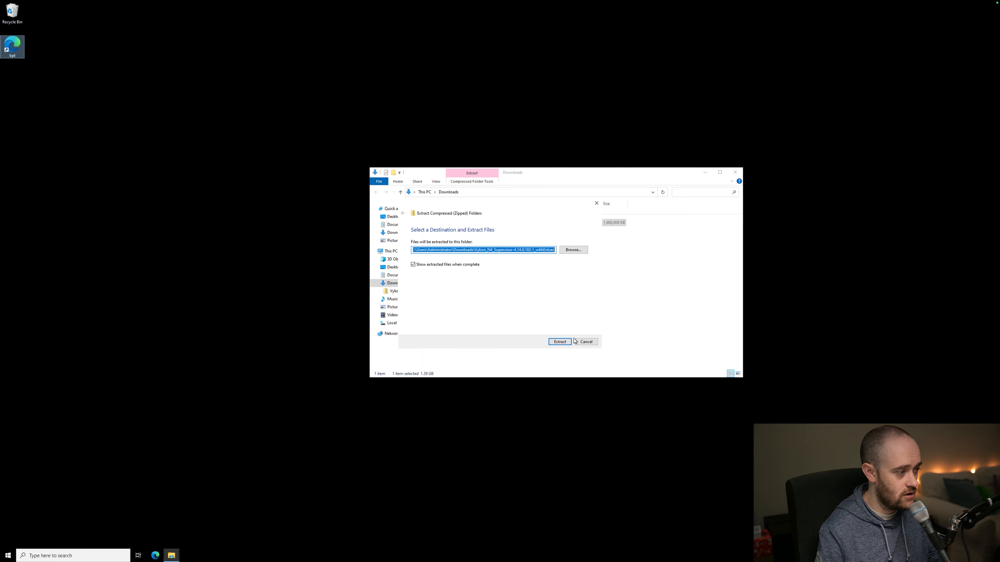
{"action": "left_click", "coordinate": [555, 343]}
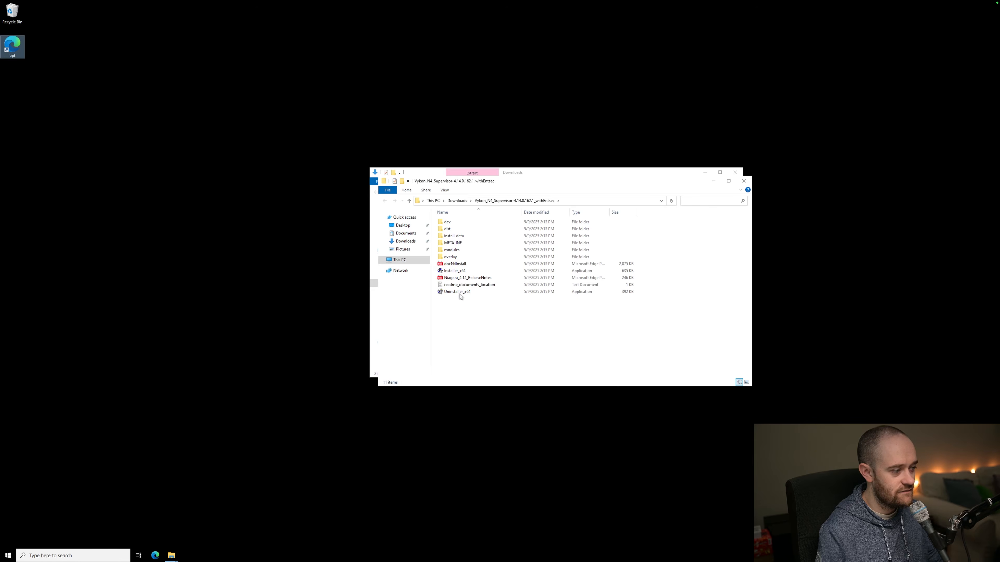
Launch Installer_x64 from the extracted folder and close both File Explorer windows.
{"action": "left_click", "coordinate": [453, 275]}
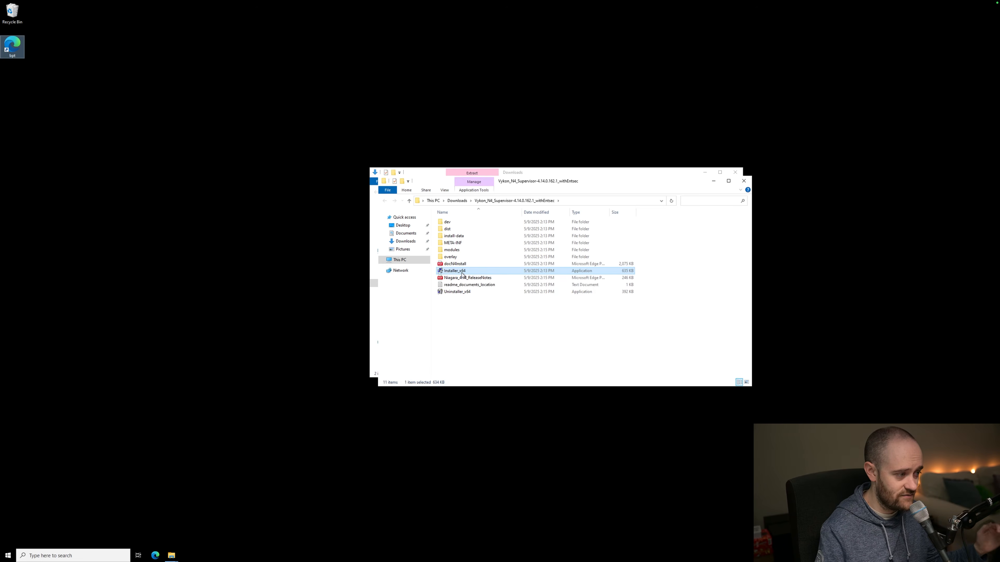
{"action": "double_click", "coordinate": [456, 271]}
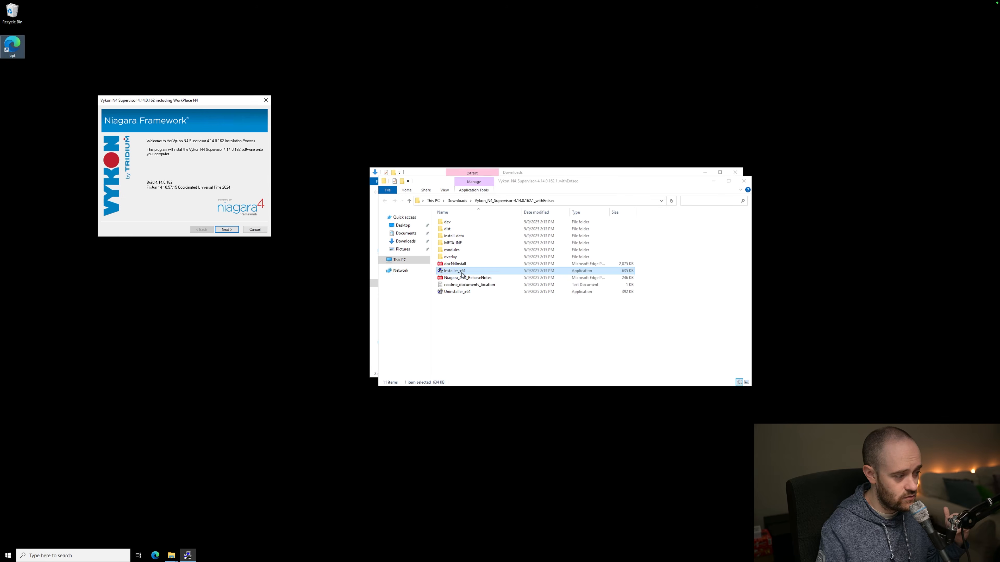
{"action": "left_click_drag", "start_coordinate": [189, 100], "coordinate": [515, 147]}
{"action": "left_click", "coordinate": [743, 181]}
{"action": "left_click", "coordinate": [734, 172]}
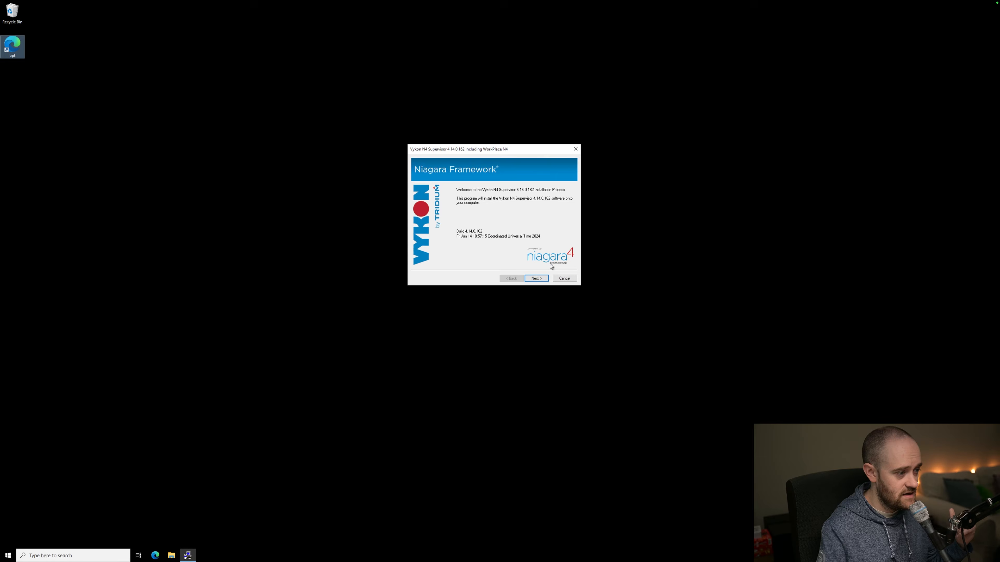
Proceed past the installer's welcome page and accept the end user license agreement.
{"action": "left_click", "coordinate": [537, 278]}
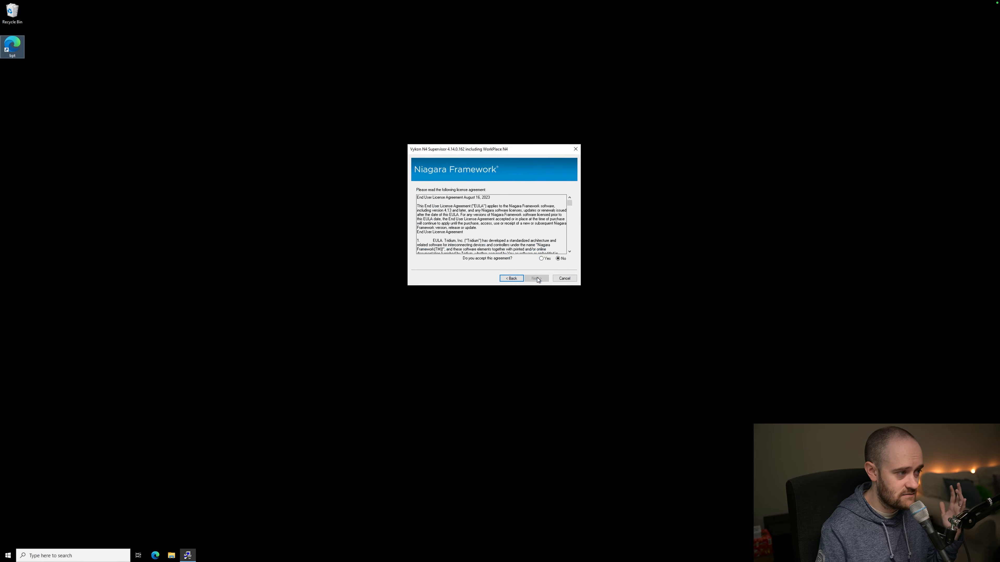
{"action": "left_click", "coordinate": [541, 258]}
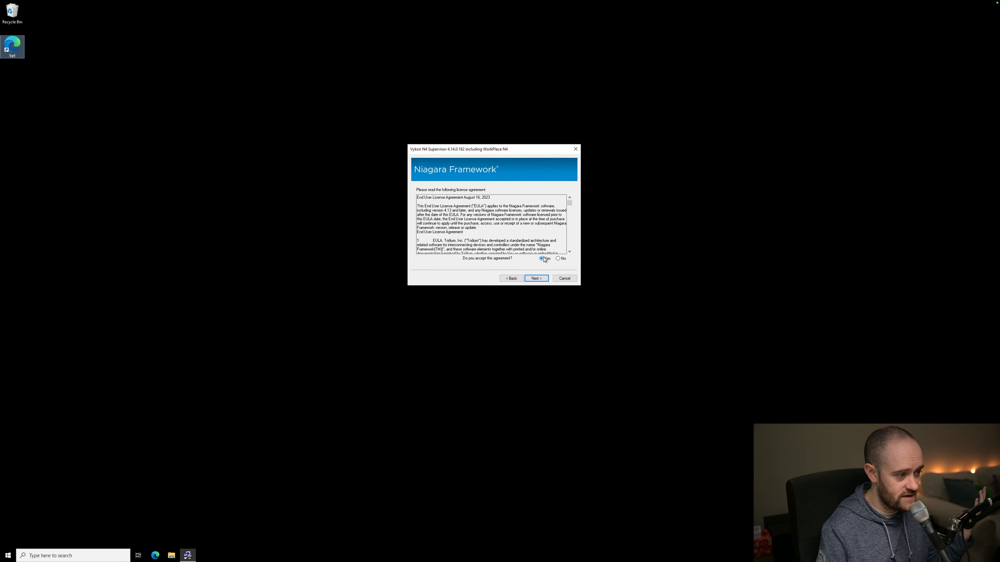
{"action": "left_click", "coordinate": [536, 279]}
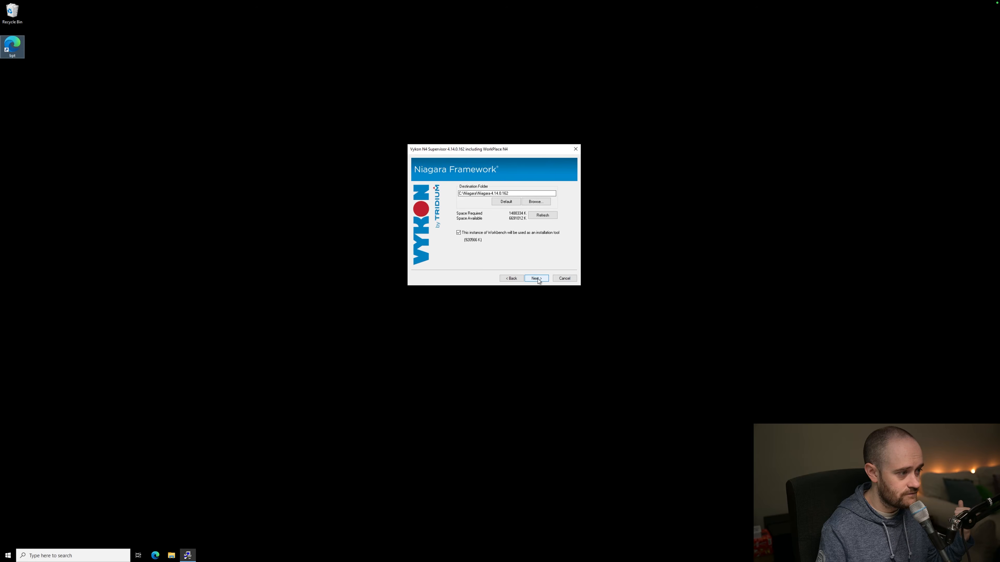
Accept C:\Niagara\Niagara-4.14.0.162 as the destination folder with the installation tool option enabled, and create the folder.
{"action": "left_click", "coordinate": [505, 195]}
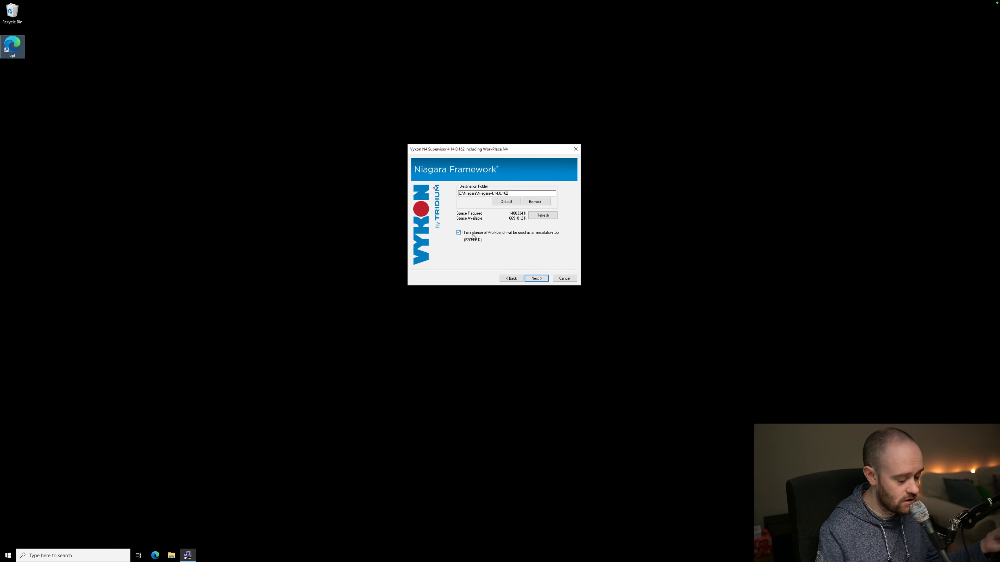
{"action": "left_click", "coordinate": [531, 279]}
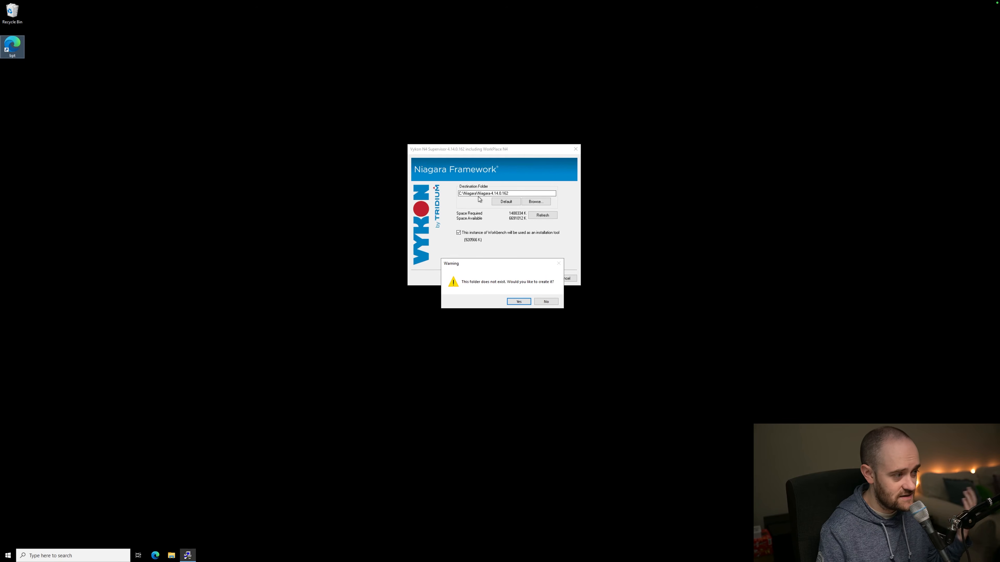
{"action": "left_click", "coordinate": [514, 302]}
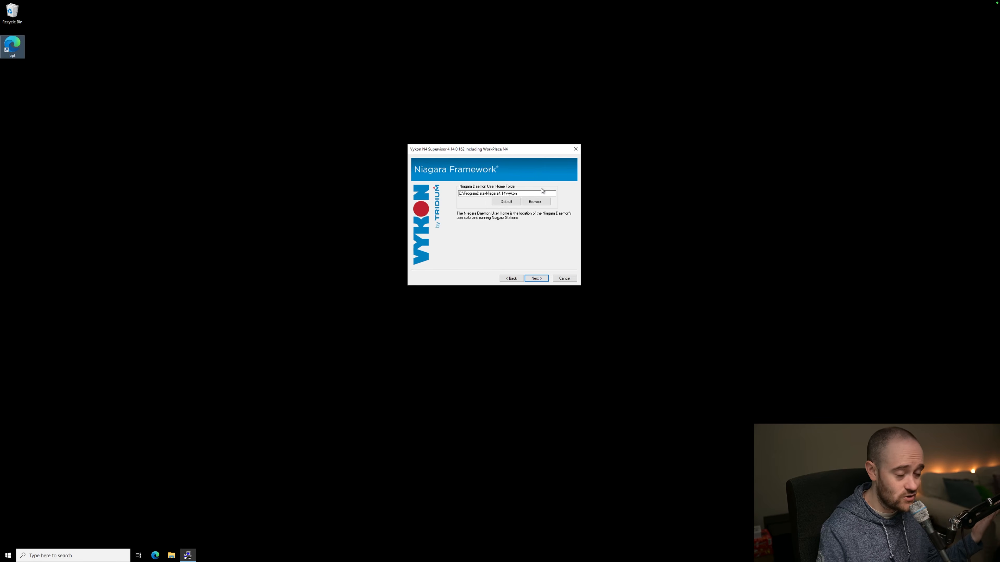
Accept the default vykon folder under C:\ProgramData as the Niagara Daemon User Home and create it.
{"action": "left_click", "coordinate": [534, 194]}
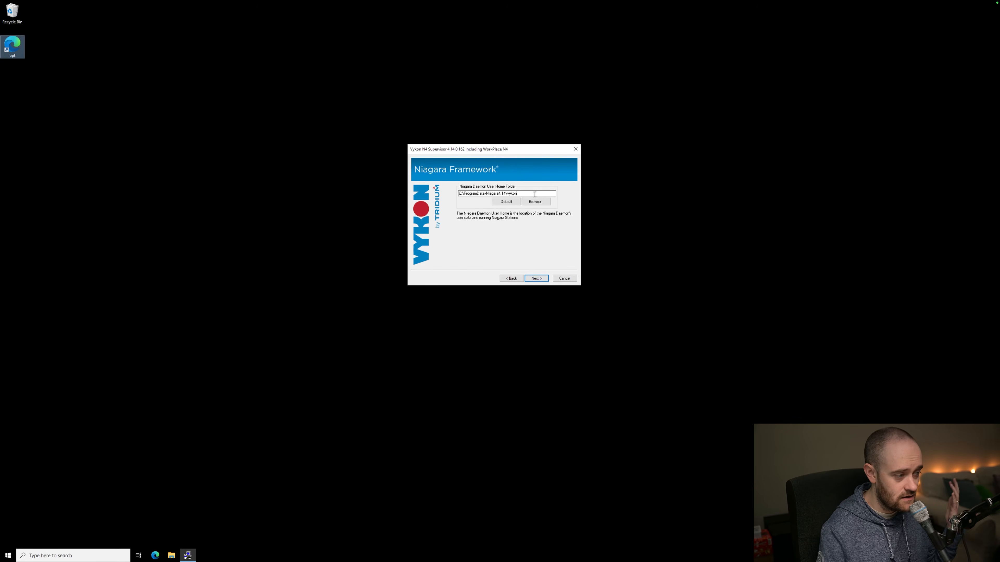
{"action": "left_click", "coordinate": [534, 280]}
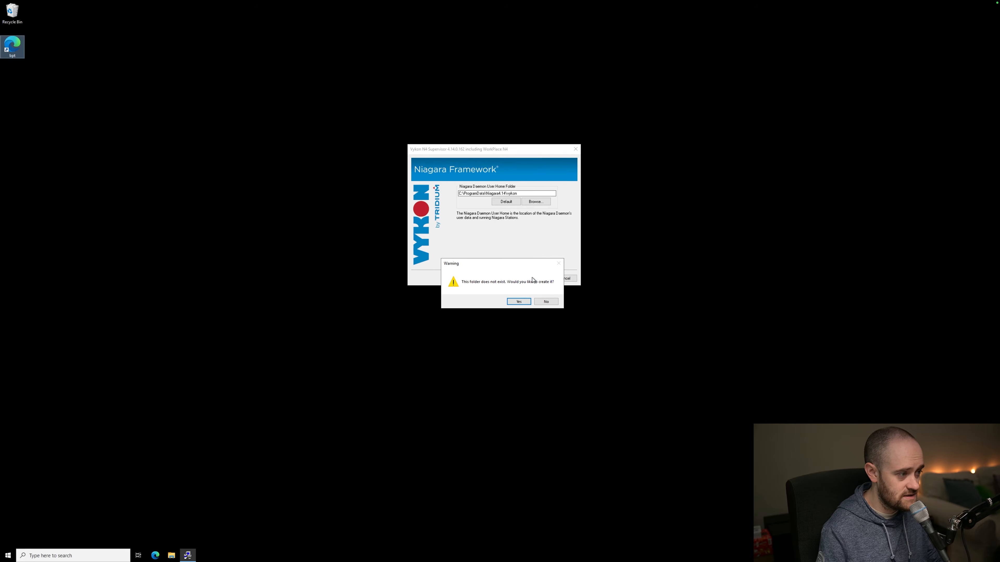
{"action": "left_click", "coordinate": [519, 302]}
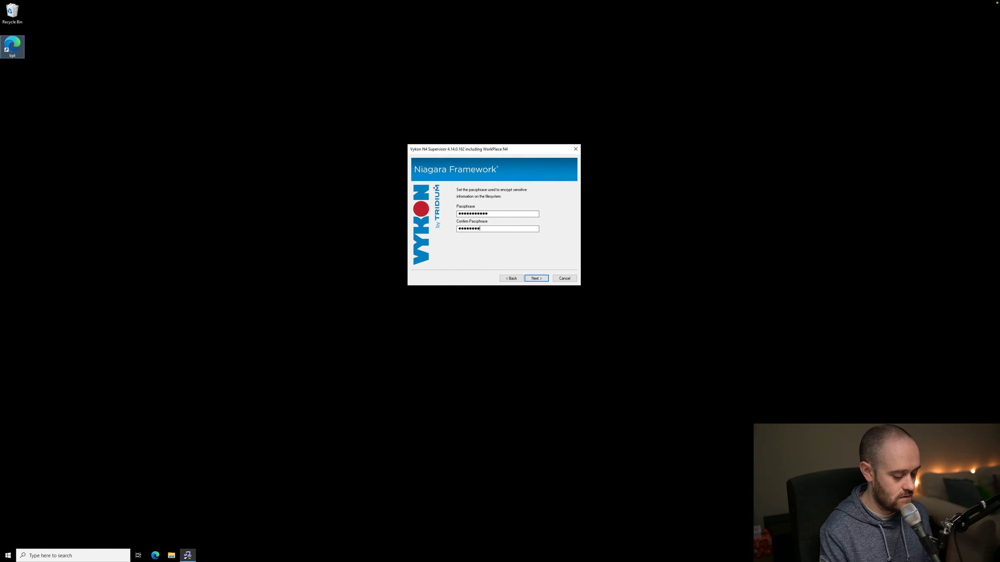
Complete the installation with the entered passphrase and Start Menu shortcuts only, launching Workbench and installing and starting the Platform Daemon.
{"action": "left_click", "coordinate": [529, 278]}
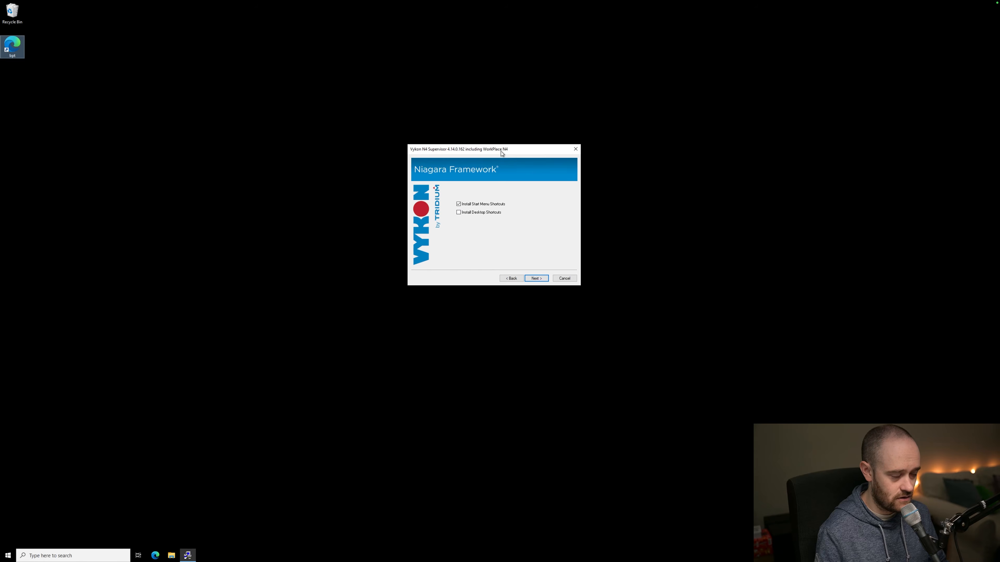
{"action": "left_click_drag", "start_coordinate": [501, 151], "coordinate": [509, 159]}
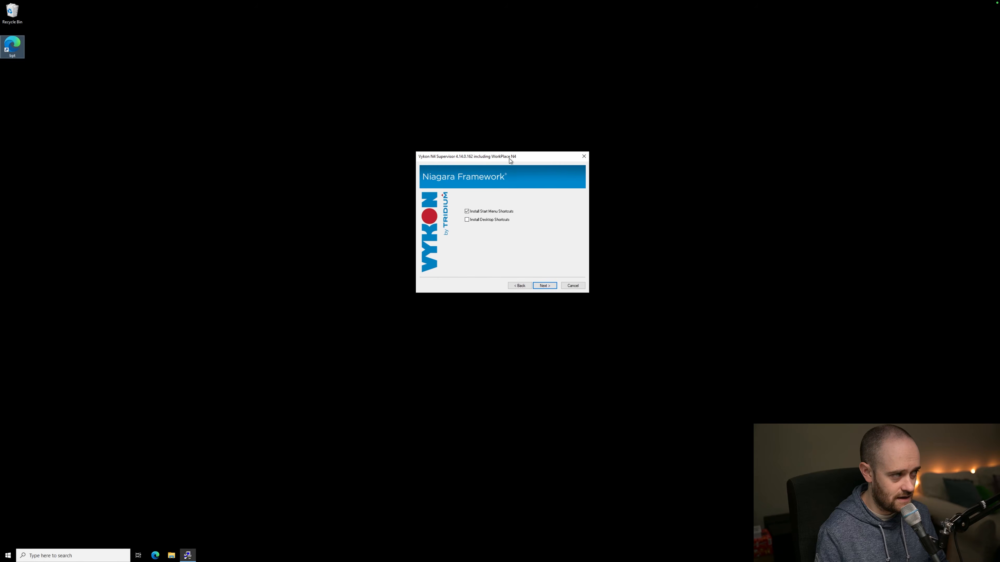
{"action": "left_click", "coordinate": [543, 286]}
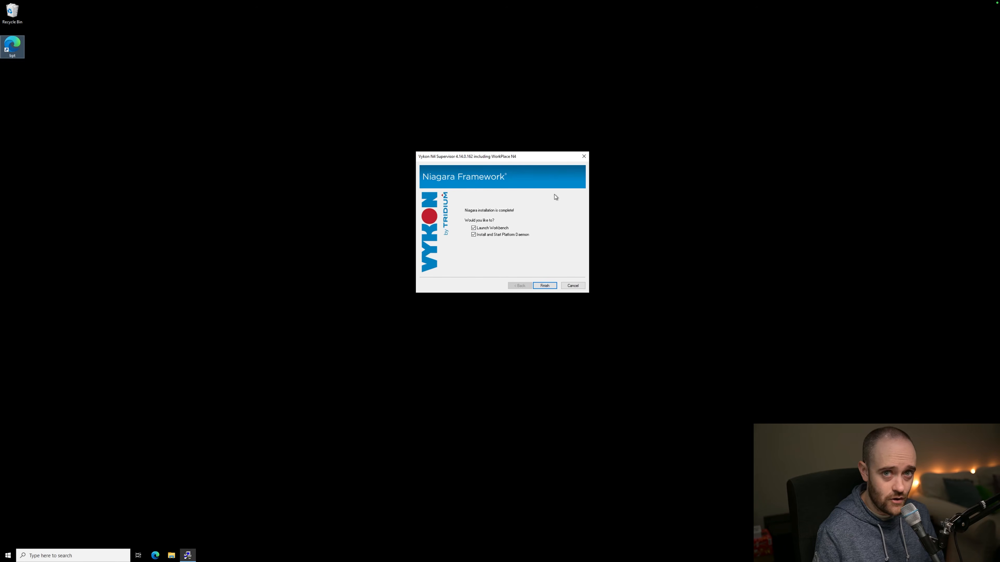
{"action": "left_click", "coordinate": [544, 285]}
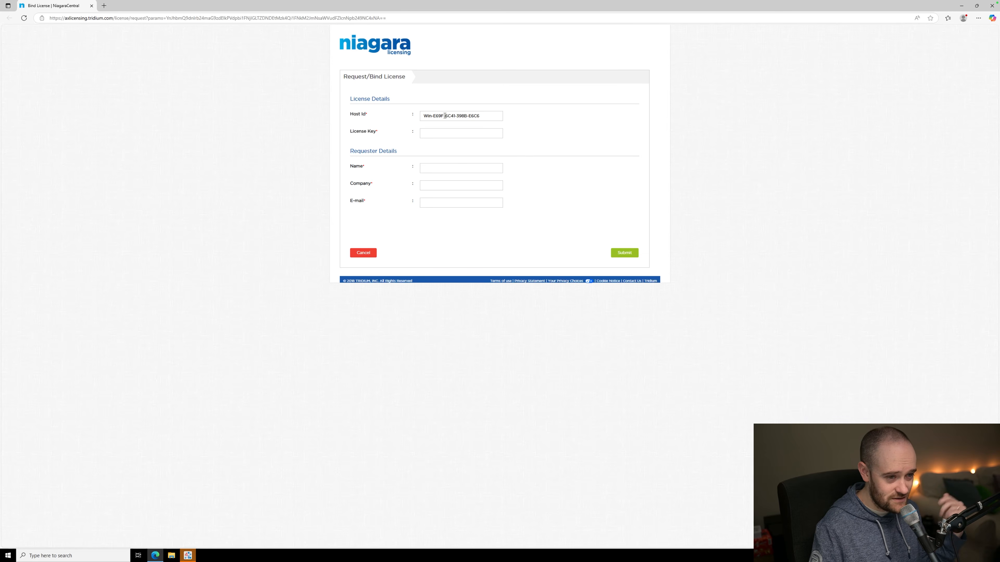
Select the entire Host Id value in the Request/Bind License form.
{"action": "left_click", "coordinate": [445, 116]}
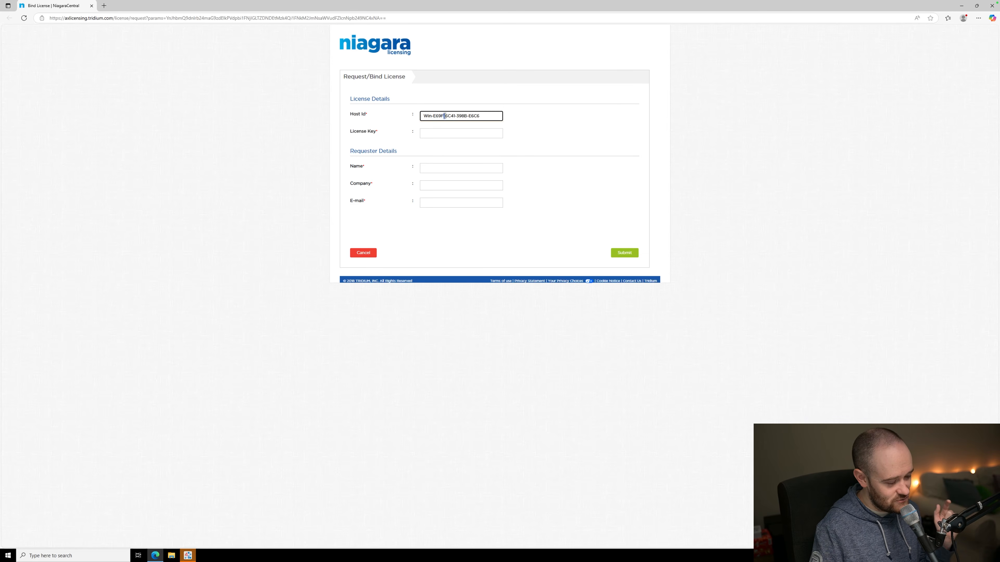
{"action": "key", "text": "ctrl+a"}
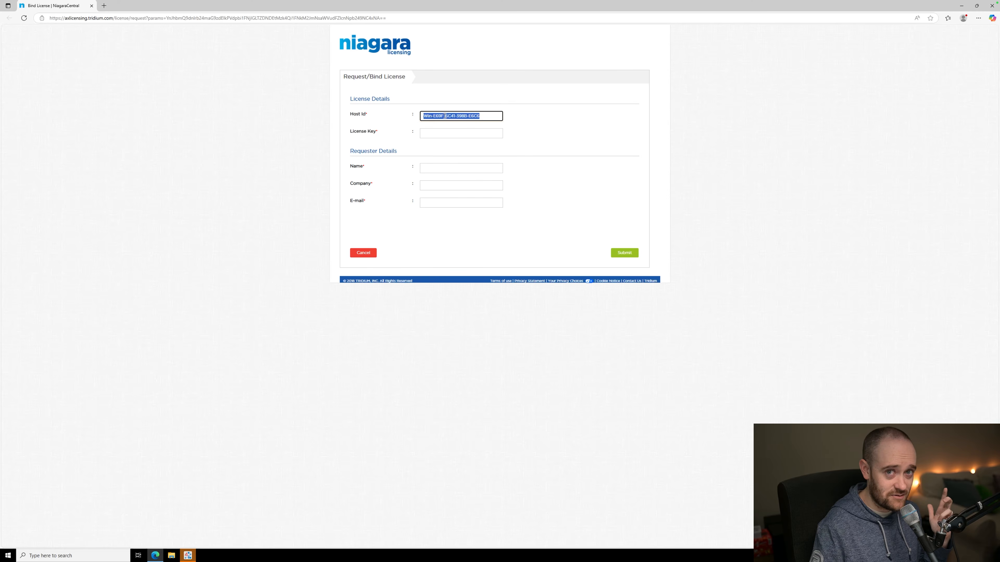
{"action": "left_click", "coordinate": [445, 116]}
{"action": "key", "text": "ctrl+a"}
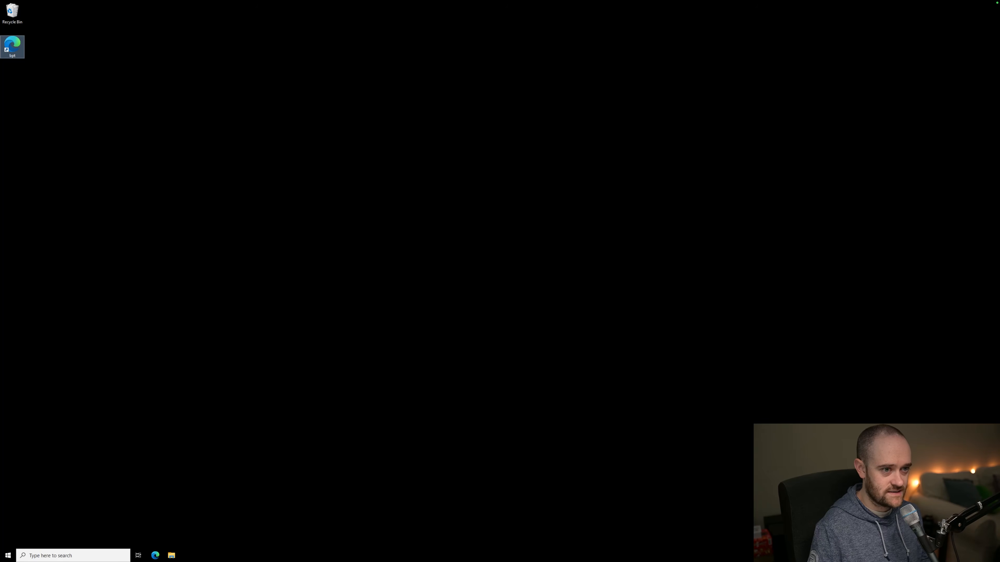
Start WorkPlace N4 4.14.0.162, continue past the license installation notice, and maximize the WorkPlace window.
{"action": "left_click", "coordinate": [449, 284]}
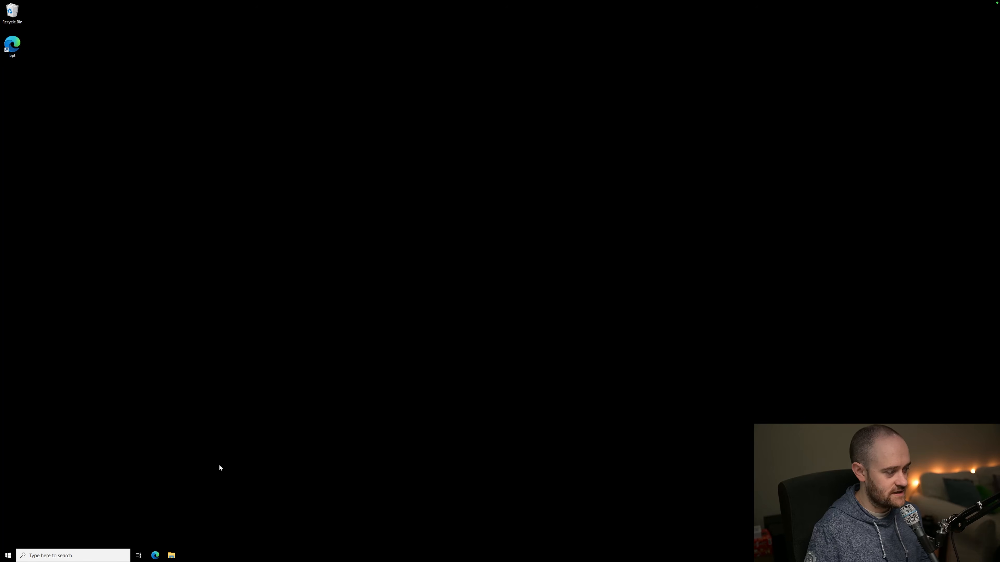
{"action": "left_click", "coordinate": [7, 556]}
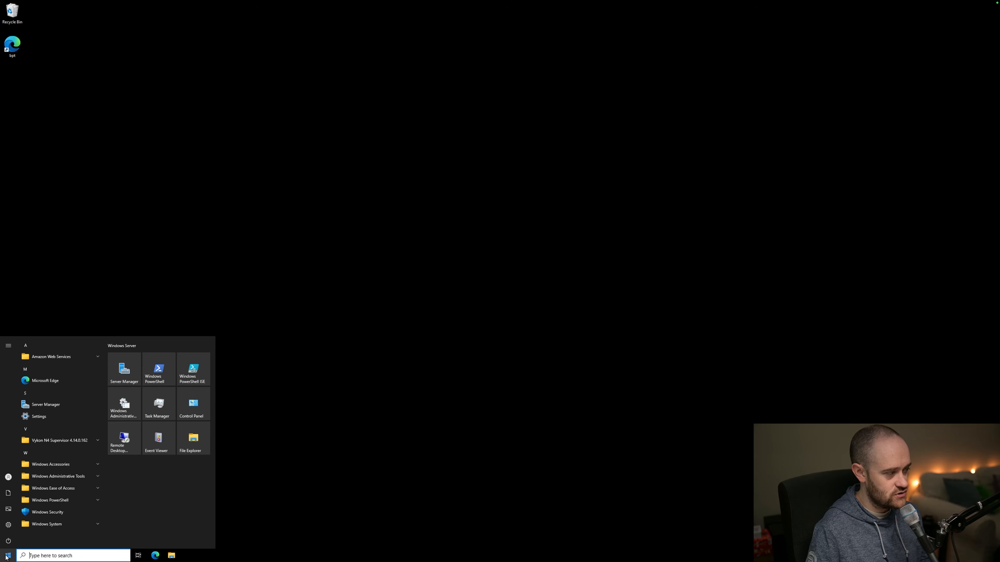
{"action": "left_click", "coordinate": [72, 441]}
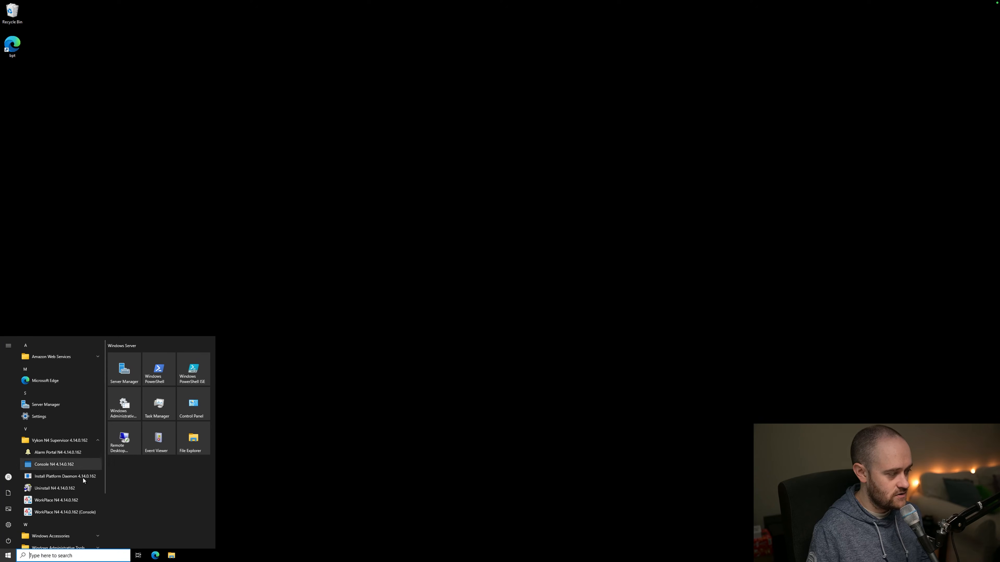
{"action": "left_click", "coordinate": [76, 501]}
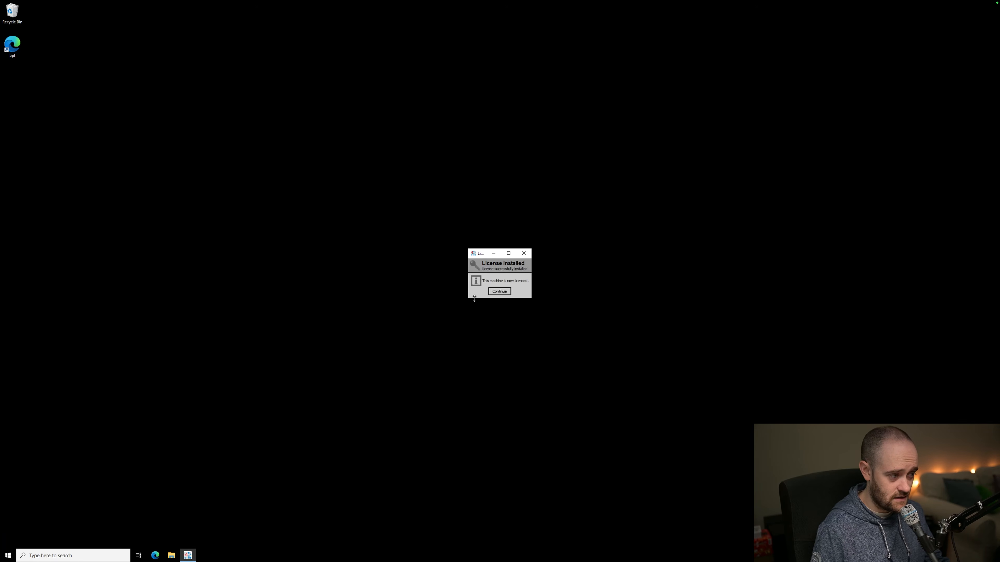
{"action": "left_click", "coordinate": [498, 291]}
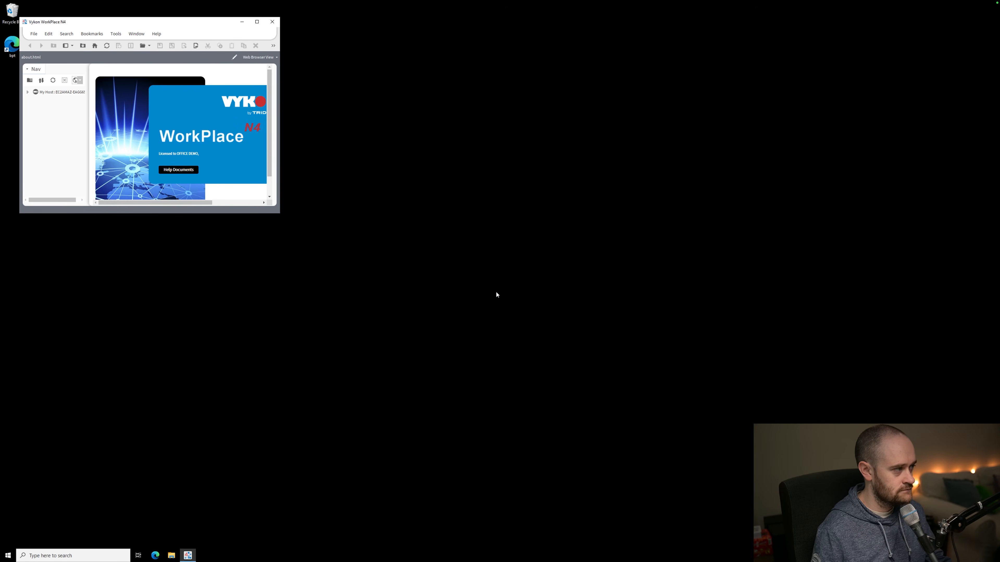
{"action": "left_click", "coordinate": [256, 22]}
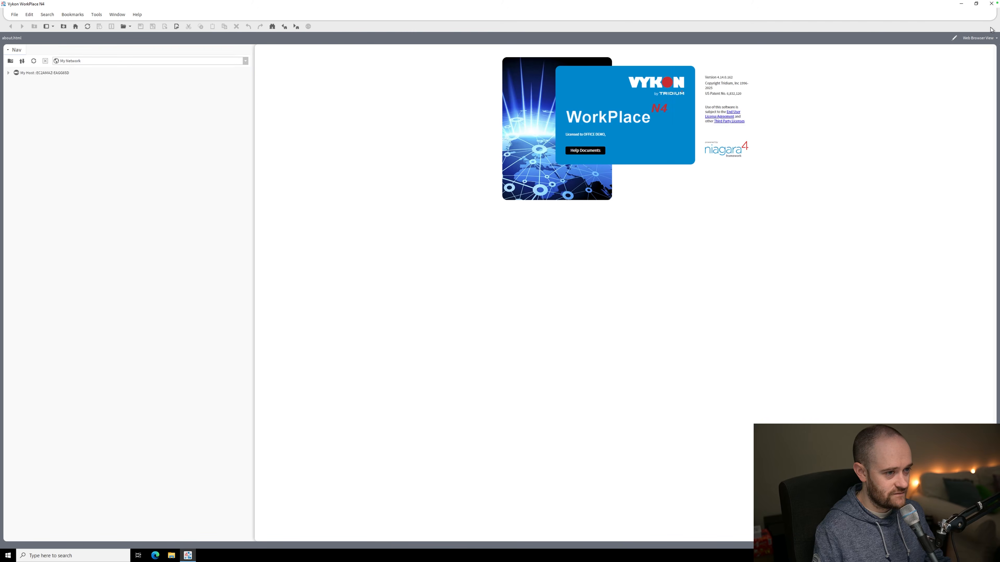
Restore the WorkPlace window to its smaller size, switch to File Explorer and select Vykon.license in C:\Niagara\Niagara-4.14.0.162\security\licenses.
{"action": "left_click", "coordinate": [976, 5]}
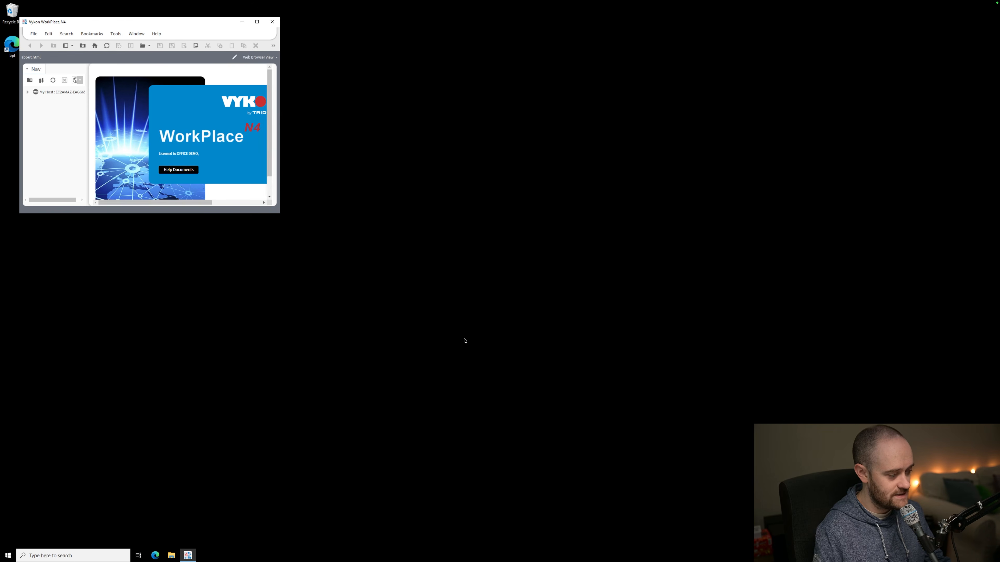
{"action": "left_click", "coordinate": [170, 556]}
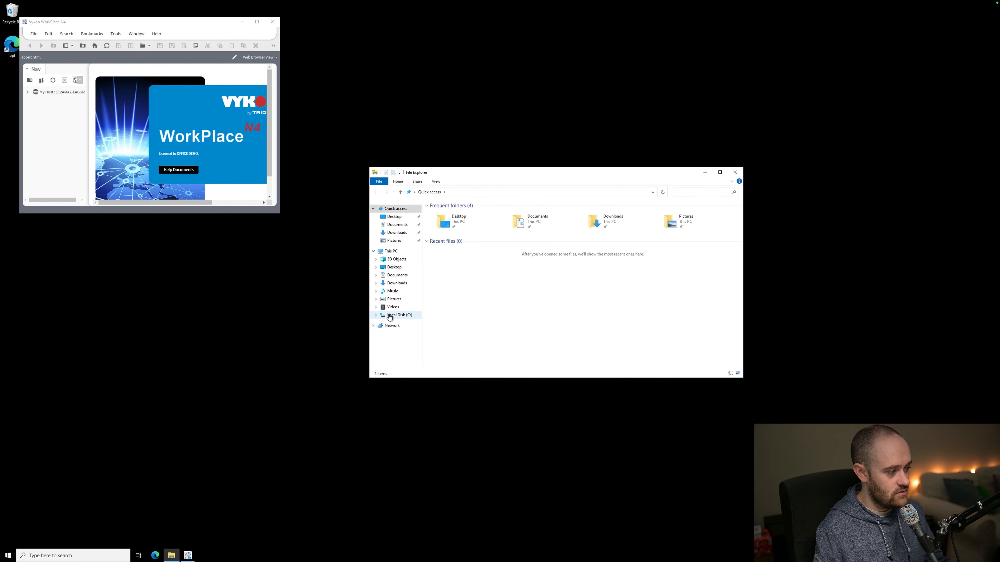
{"action": "left_click", "coordinate": [390, 317]}
{"action": "left_click", "coordinate": [444, 228]}
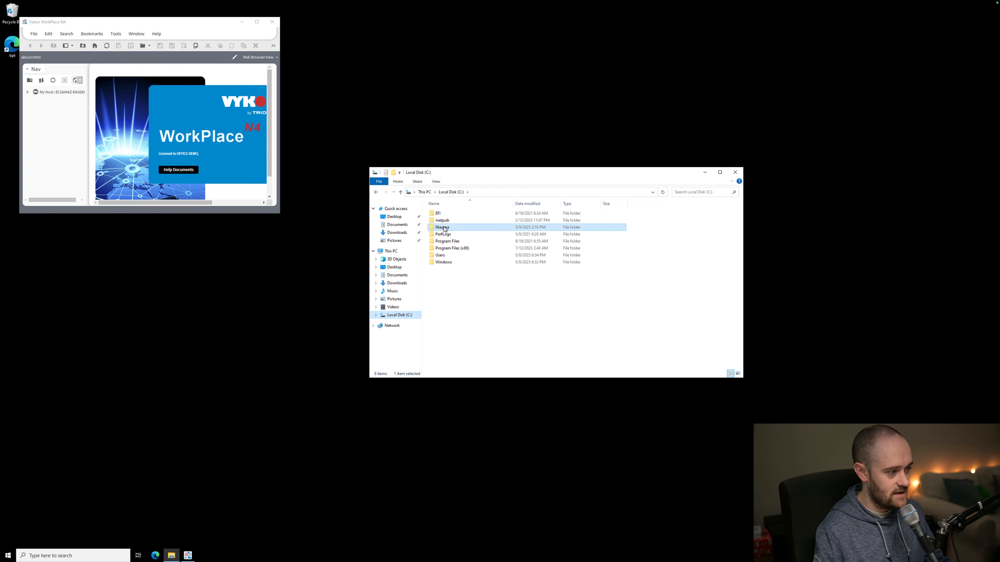
{"action": "double_click", "coordinate": [444, 228]}
{"action": "double_click", "coordinate": [447, 215]}
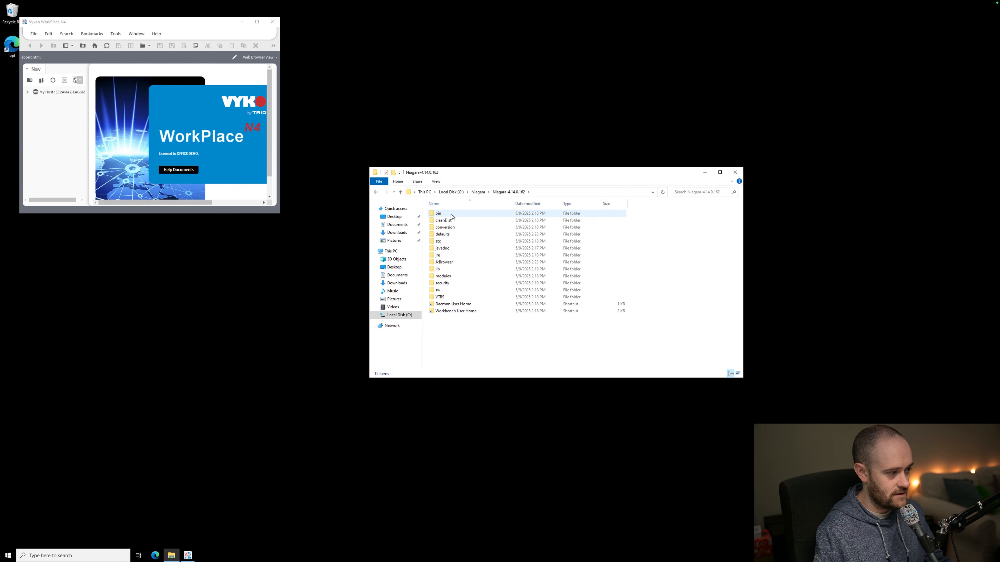
{"action": "double_click", "coordinate": [452, 284]}
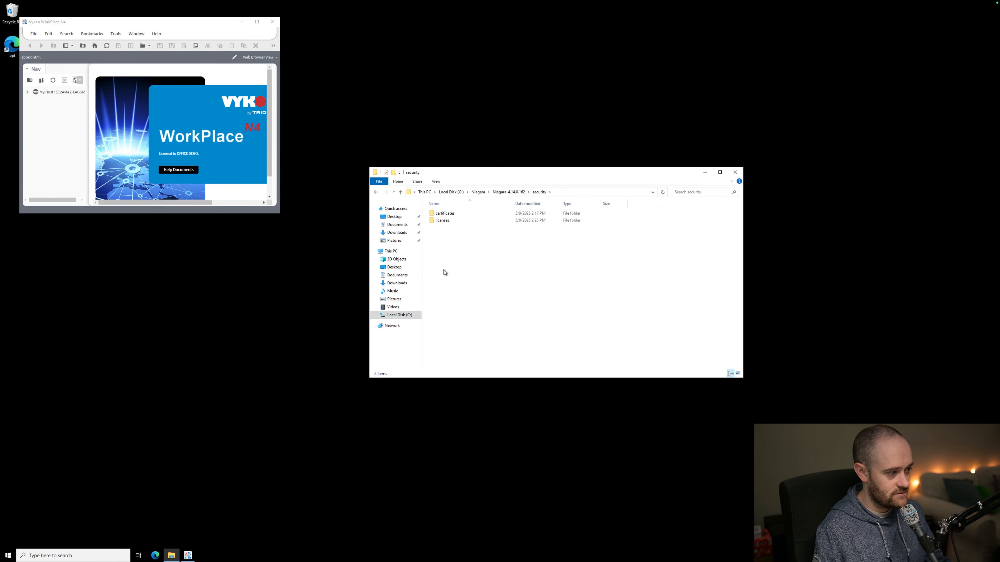
{"action": "double_click", "coordinate": [441, 222]}
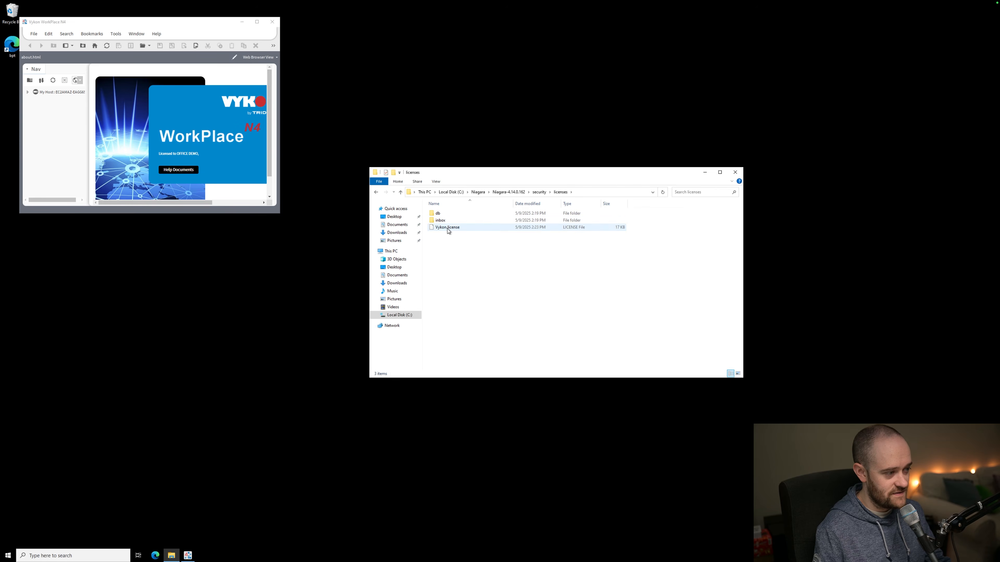
{"action": "left_click", "coordinate": [448, 228]}
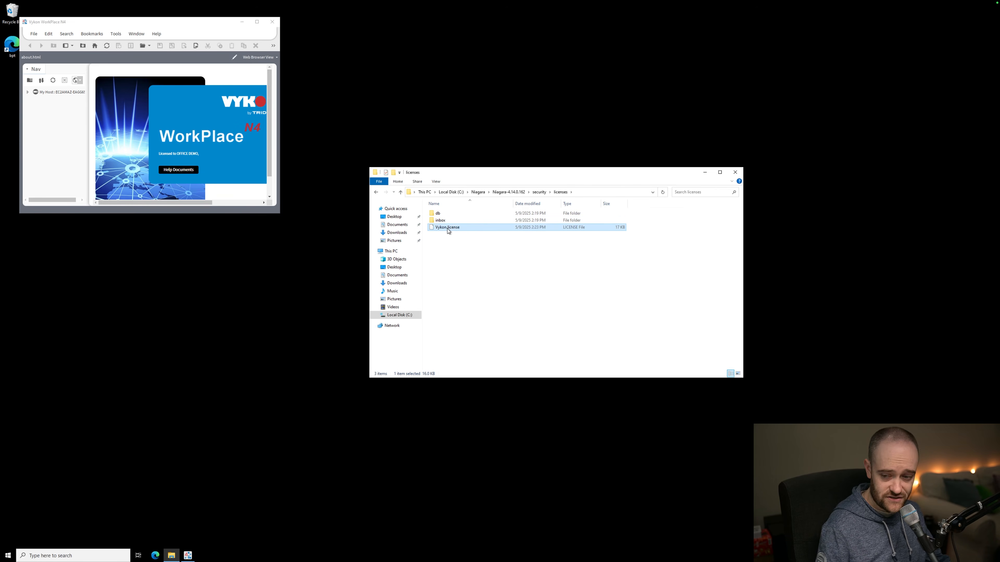